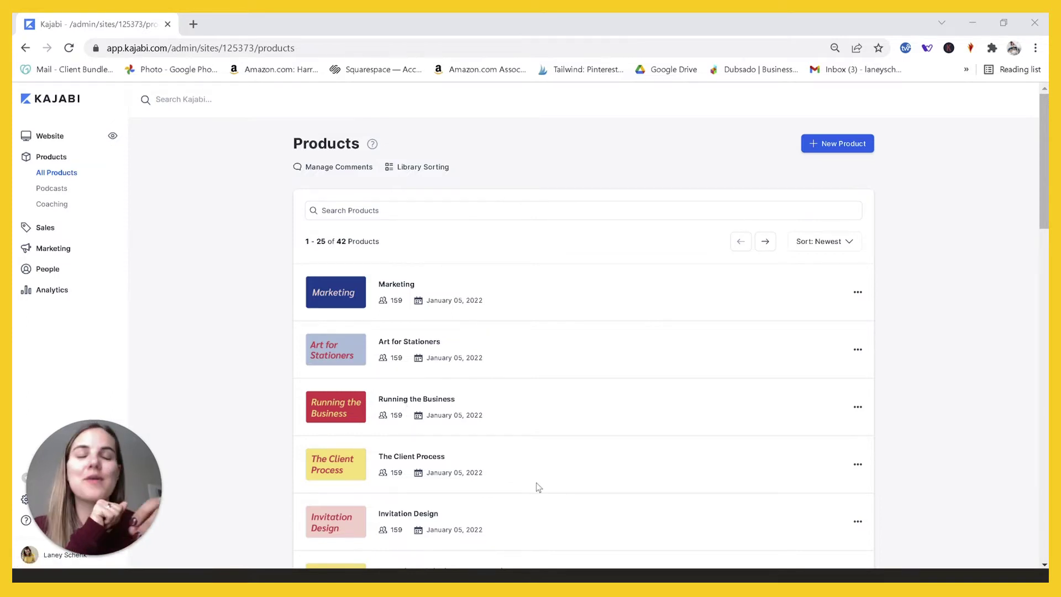
{"action": "scroll", "coordinate": [535, 483], "scroll_direction": "down", "scroll_amount": 15}
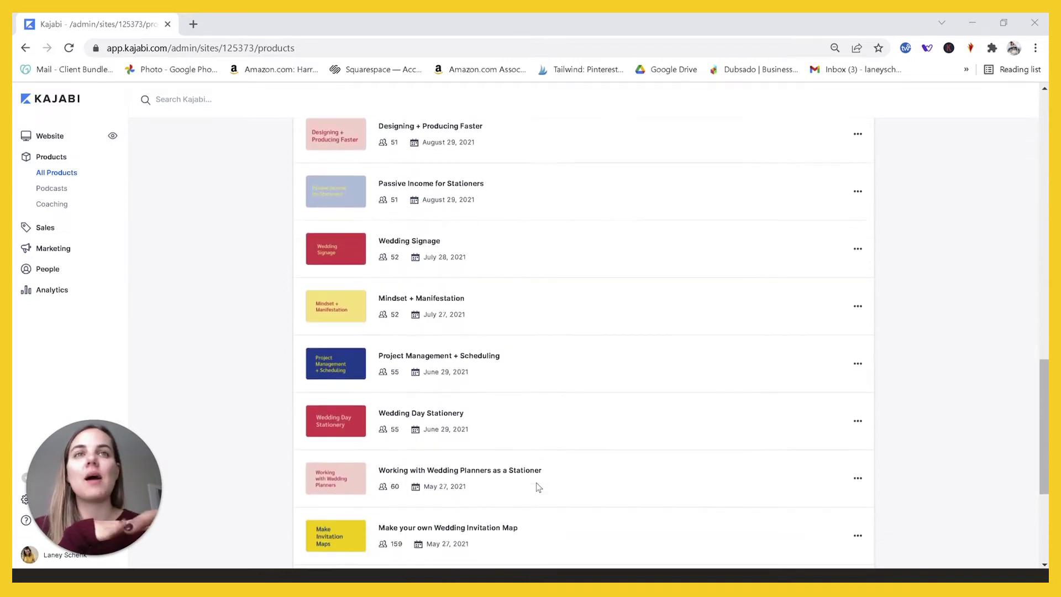
{"action": "scroll", "coordinate": [536, 482], "scroll_direction": "down", "scroll_amount": 3}
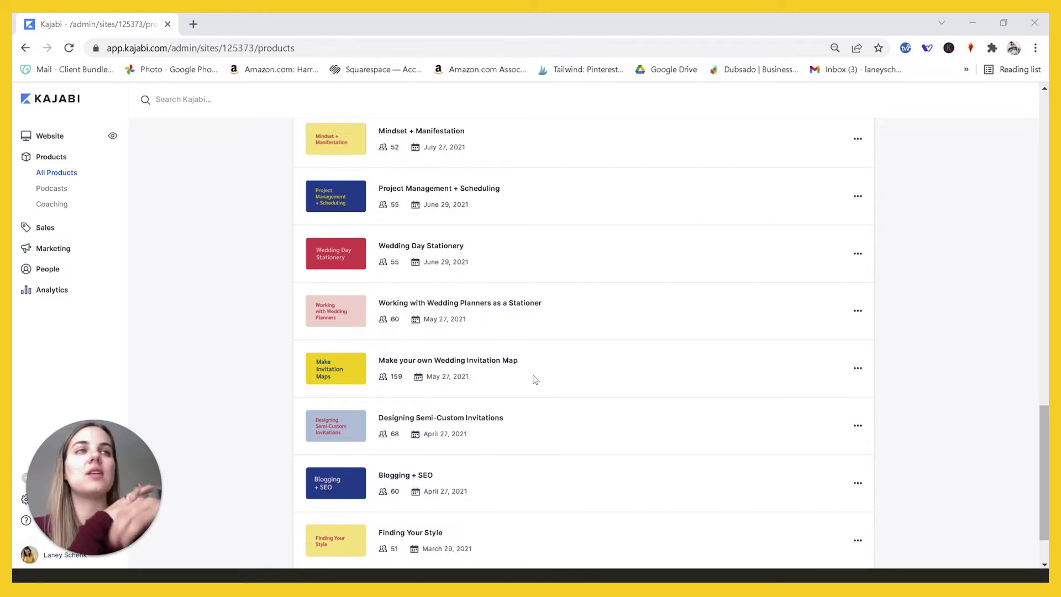
{"action": "scroll", "coordinate": [535, 379], "scroll_direction": "up", "scroll_amount": 20}
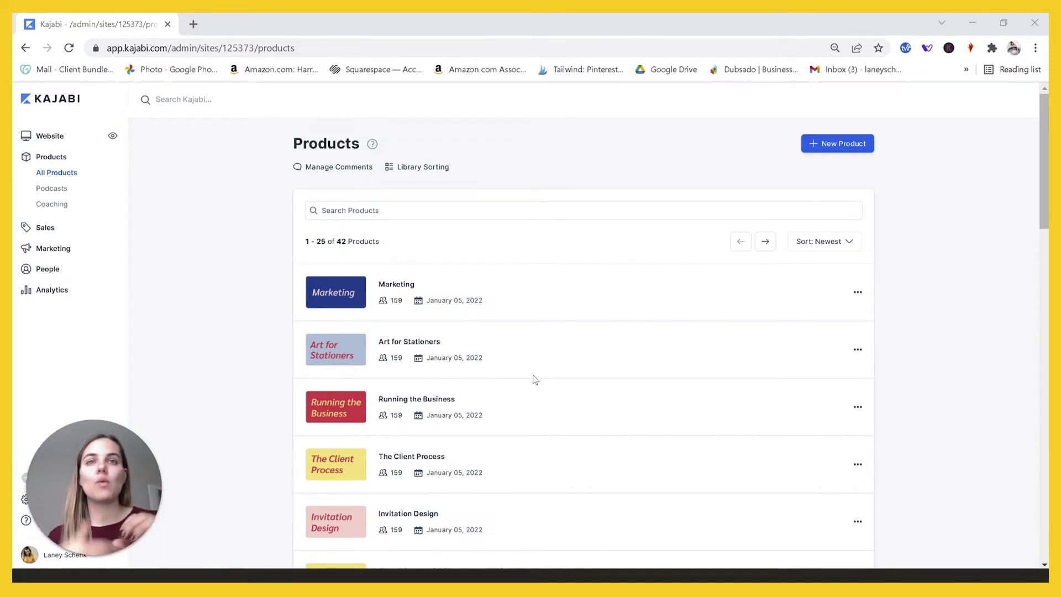
{"action": "scroll", "coordinate": [533, 379], "scroll_direction": "down", "scroll_amount": 10}
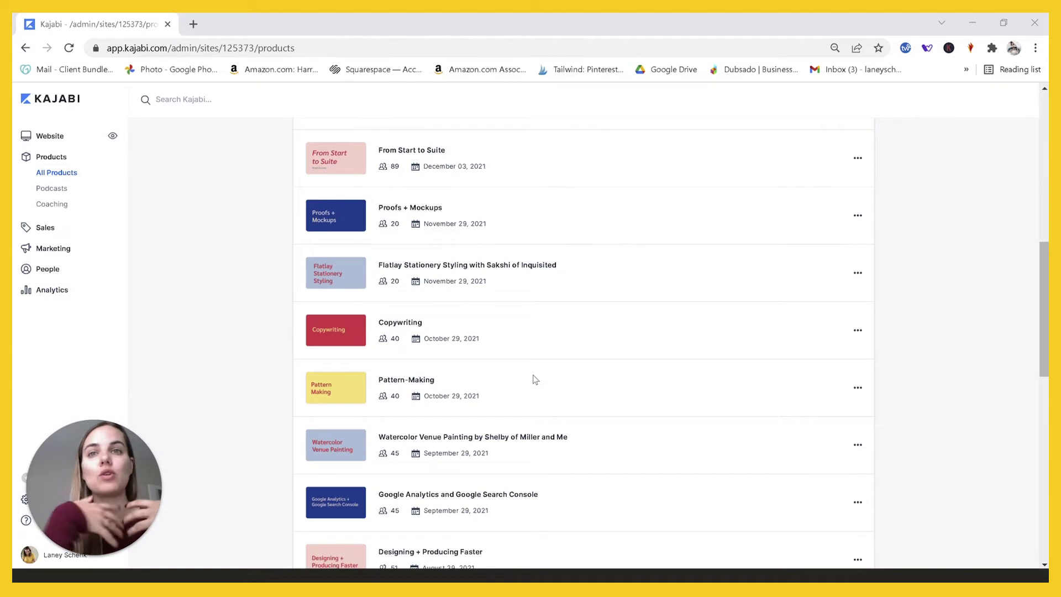
{"action": "scroll", "coordinate": [534, 379], "scroll_direction": "down", "scroll_amount": 3}
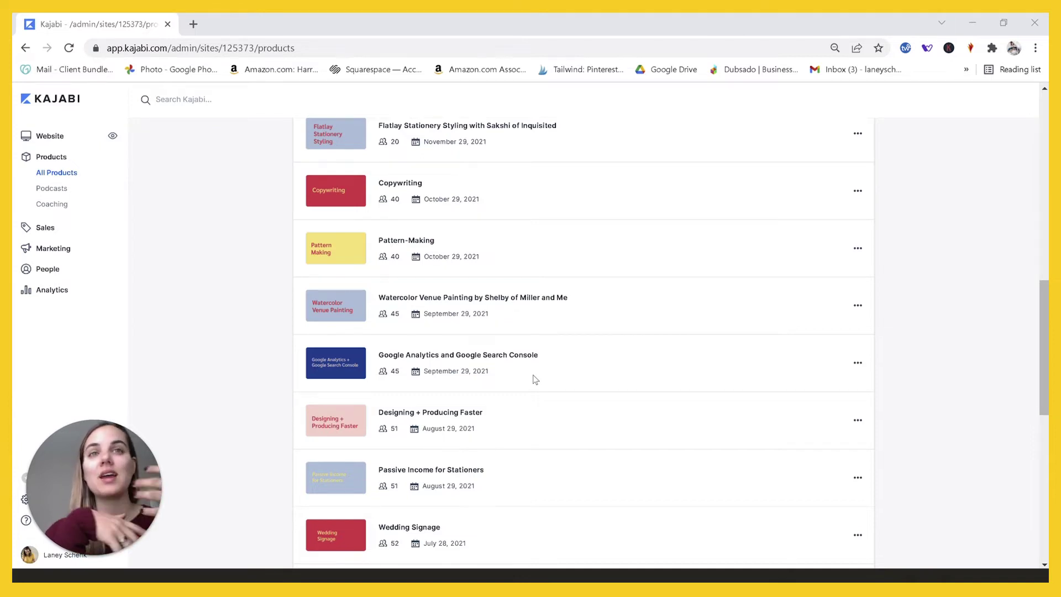
{"action": "scroll", "coordinate": [535, 379], "scroll_direction": "down", "scroll_amount": 2}
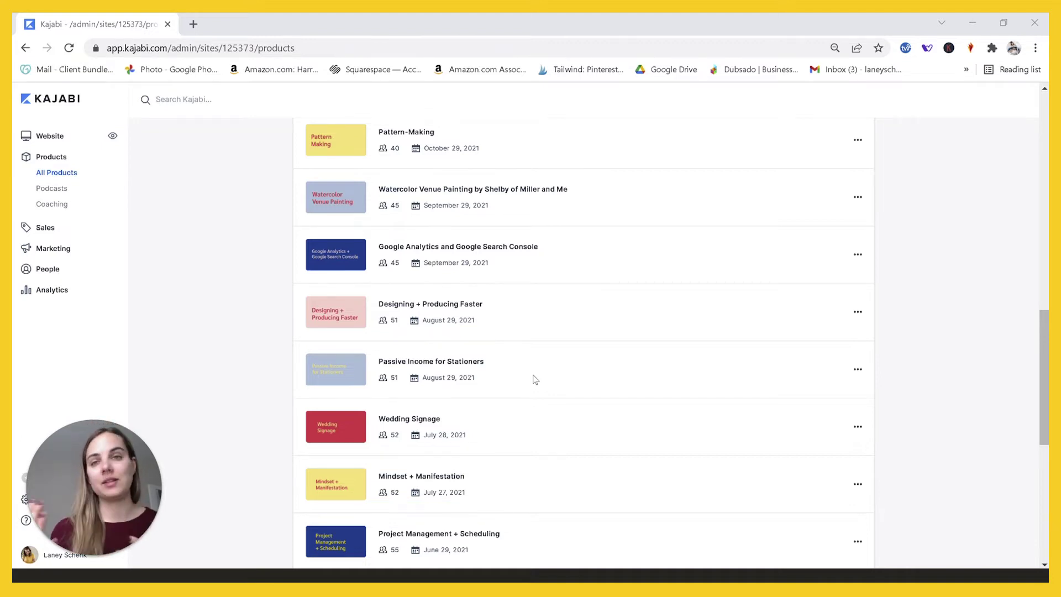
{"action": "scroll", "coordinate": [535, 379], "scroll_direction": "up", "scroll_amount": 7}
{"action": "scroll", "coordinate": [535, 379], "scroll_direction": "down", "scroll_amount": 4}
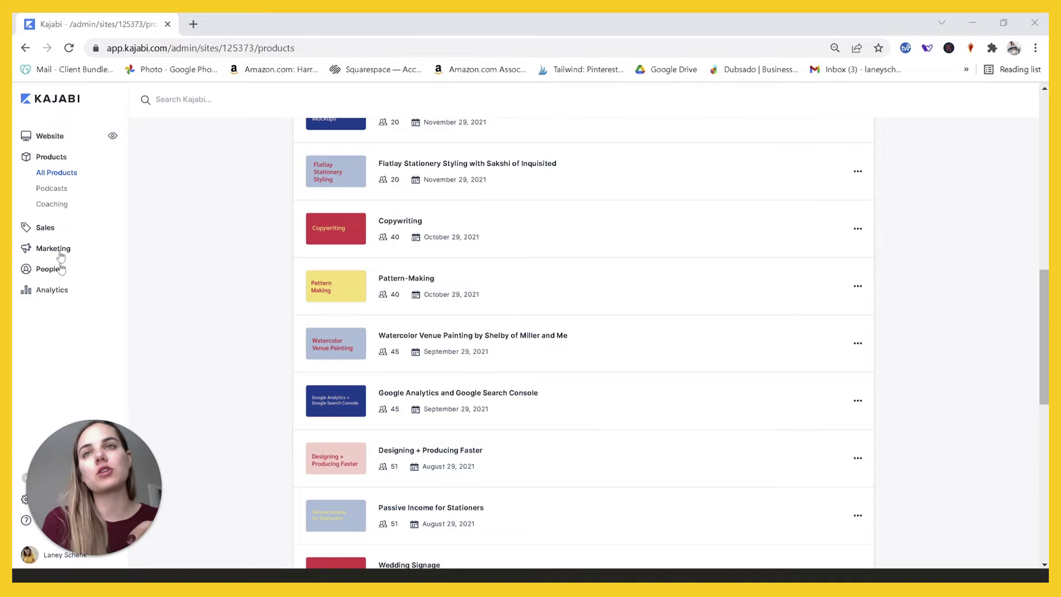
- Search the offers for 'oct' and open the OCT 2021 offer bundling Watercolor Venue Painting and Google Analytics
{"action": "left_click", "coordinate": [53, 231]}
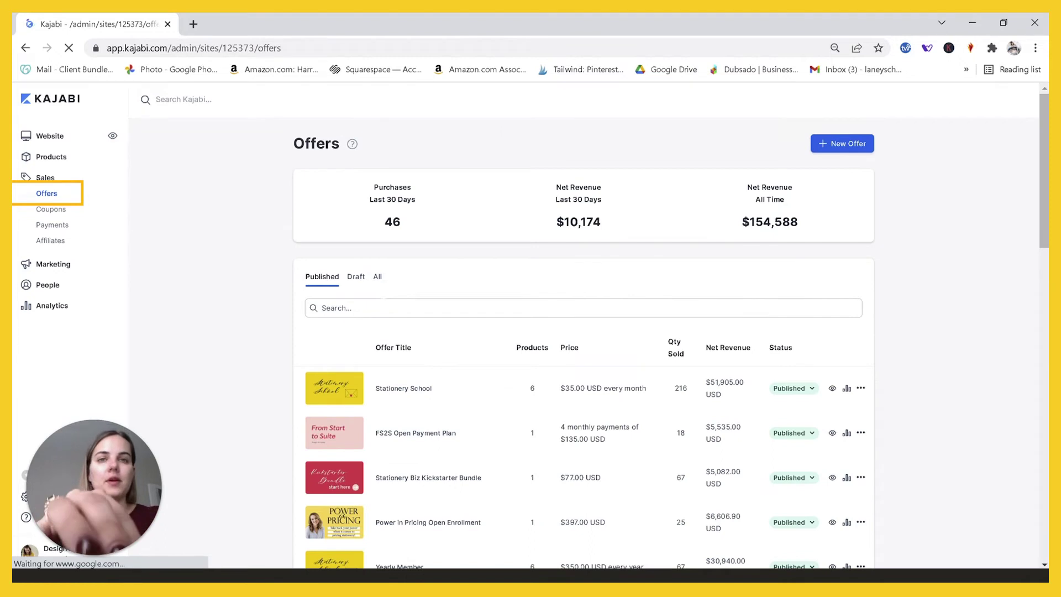
{"action": "left_click", "coordinate": [331, 308]}
{"action": "type", "text": "oct"}
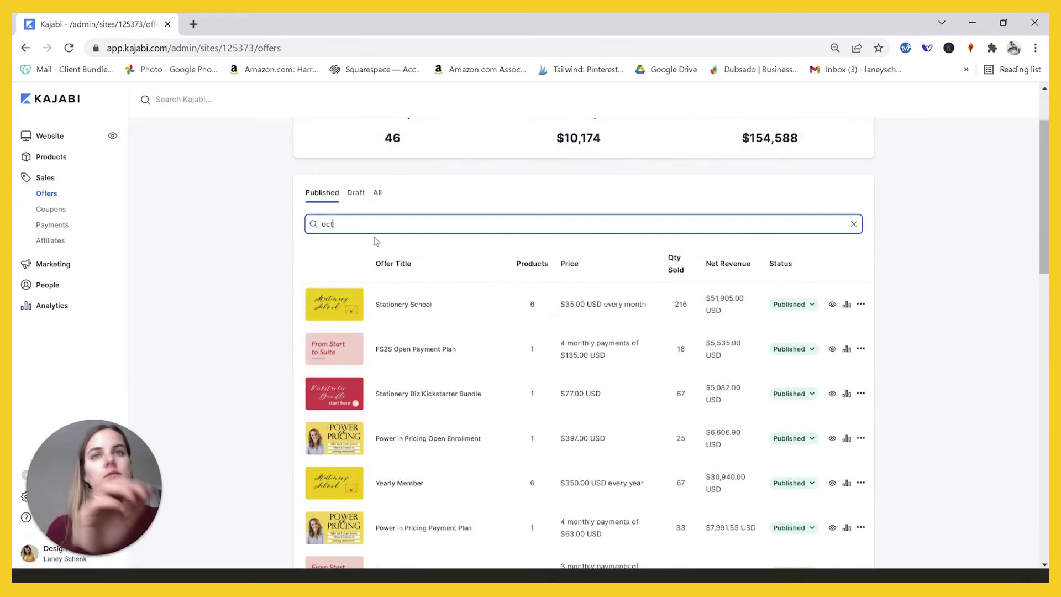
{"action": "key", "text": "Return"}
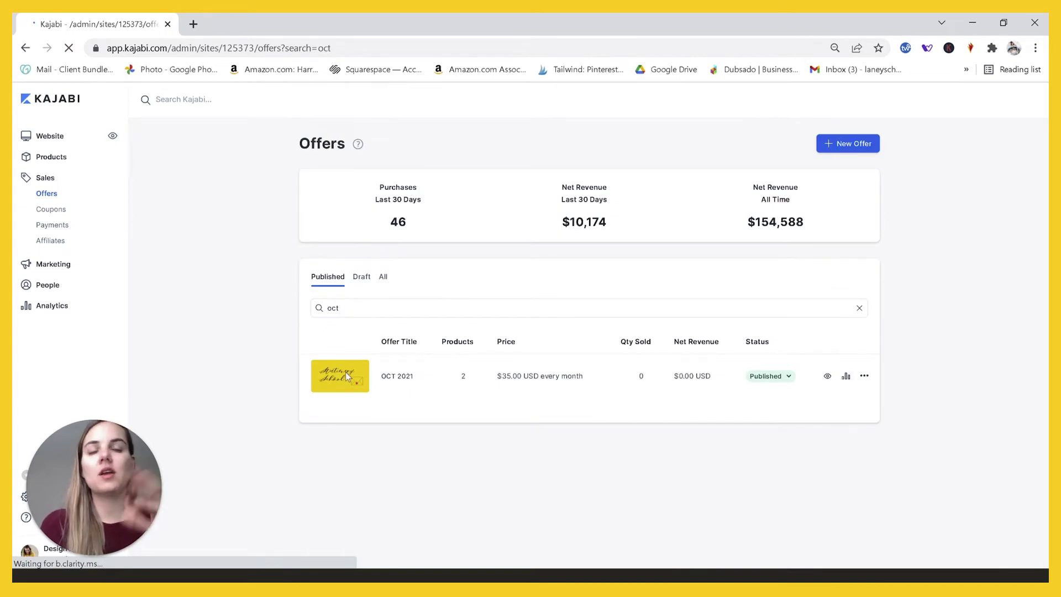
{"action": "left_click", "coordinate": [391, 380]}
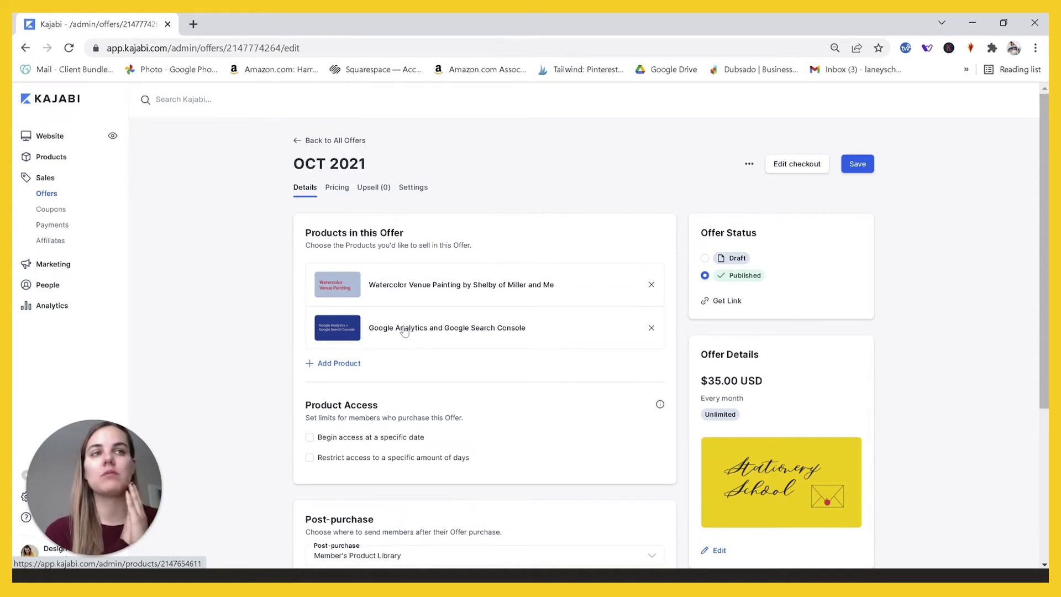
- Look through the 85-entry Marketing automations list, then go back to the Products page
{"action": "left_click", "coordinate": [60, 270]}
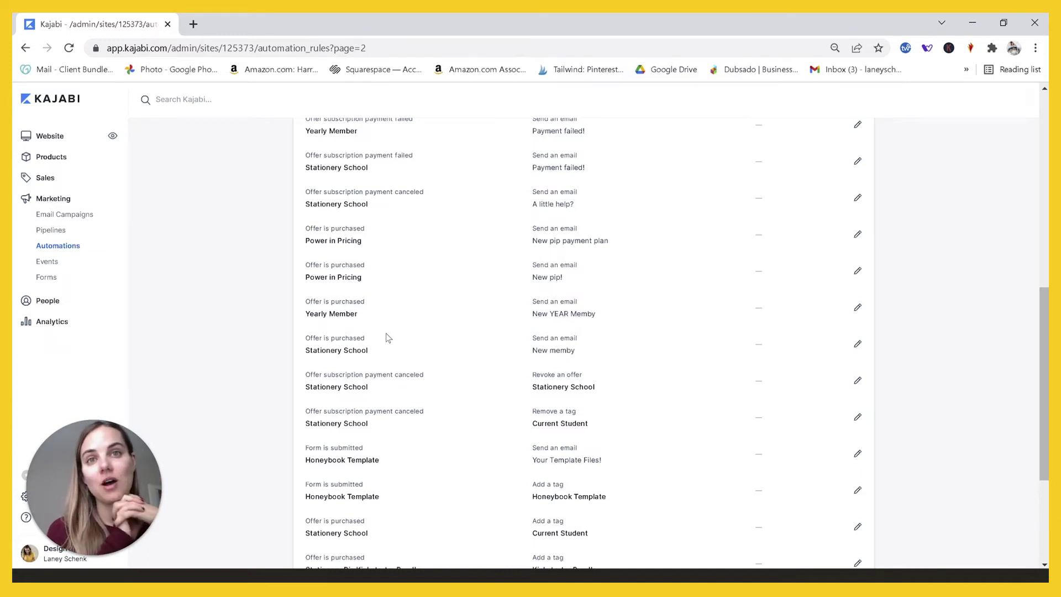
{"action": "scroll", "coordinate": [388, 338], "scroll_direction": "up", "scroll_amount": 10}
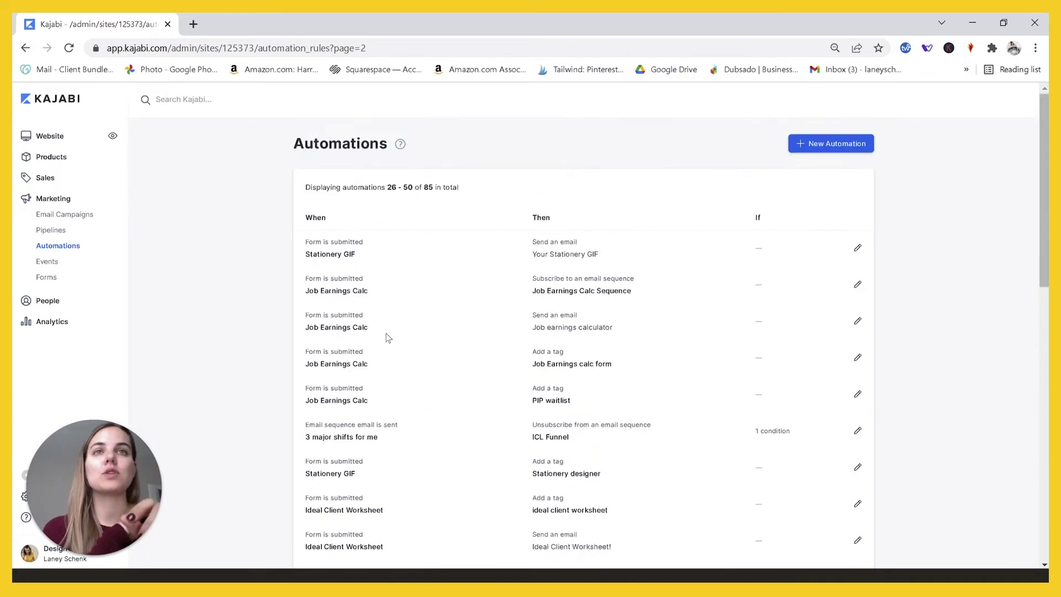
{"action": "left_click", "coordinate": [52, 184]}
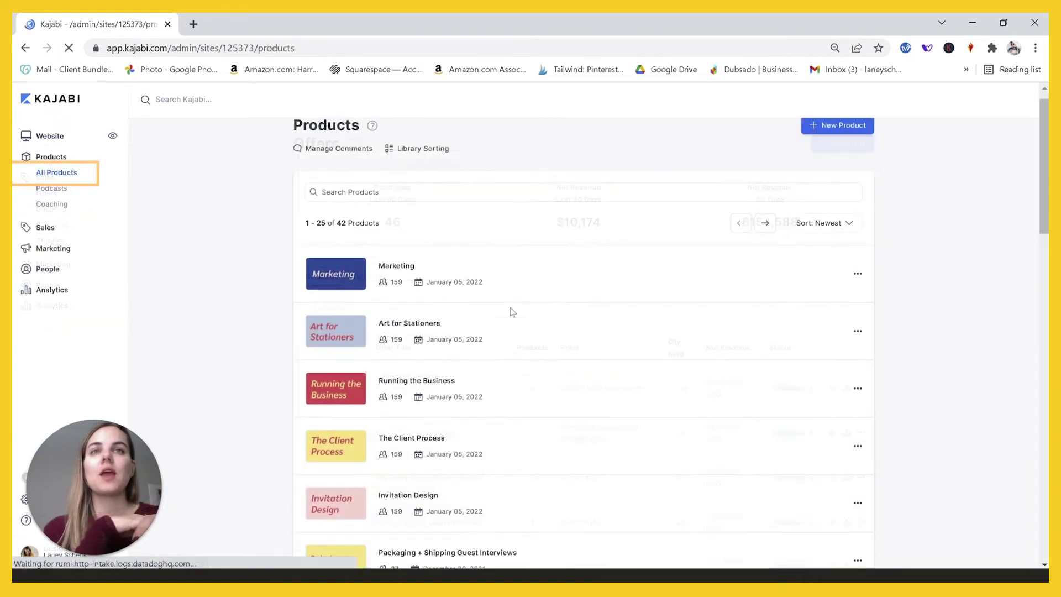
- Open the Marketing product, collapse its Working with Wedding Planners category, and return to the products list
{"action": "scroll", "coordinate": [512, 313], "scroll_direction": "down", "scroll_amount": 1}
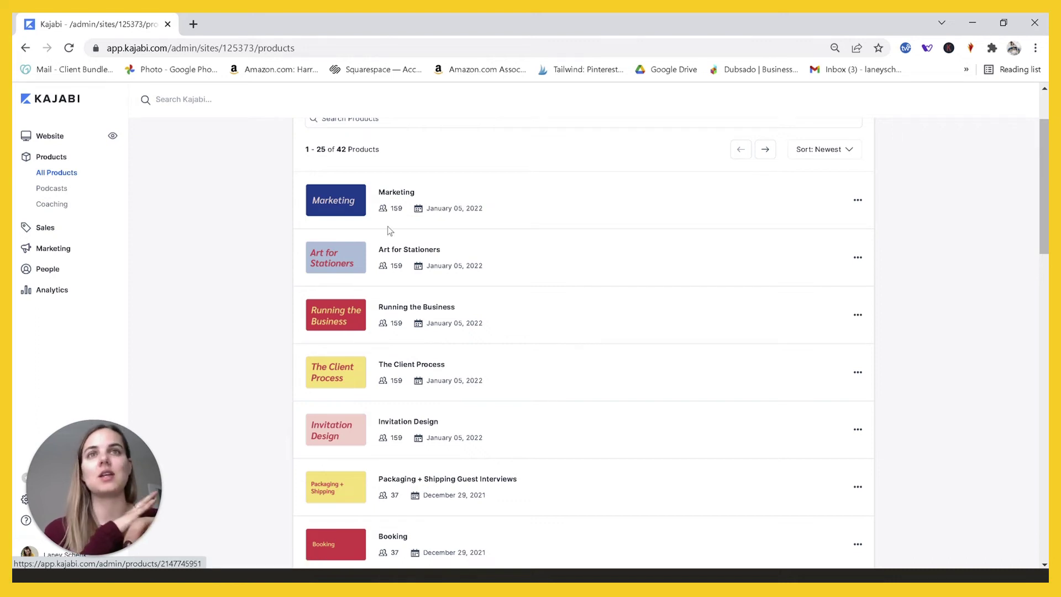
{"action": "left_click", "coordinate": [400, 193]}
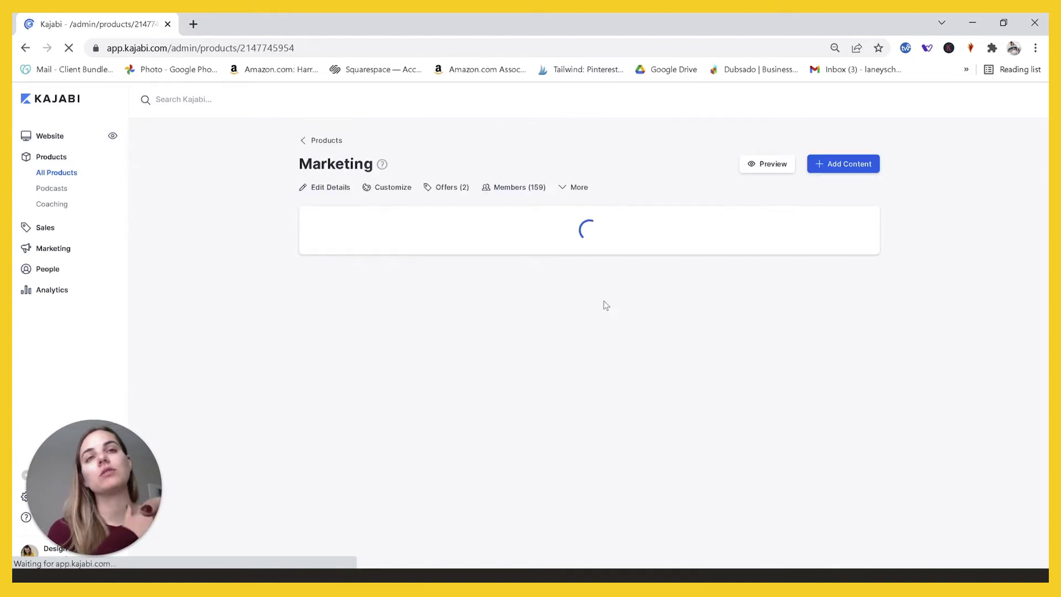
{"action": "scroll", "coordinate": [606, 305], "scroll_direction": "down", "scroll_amount": 2}
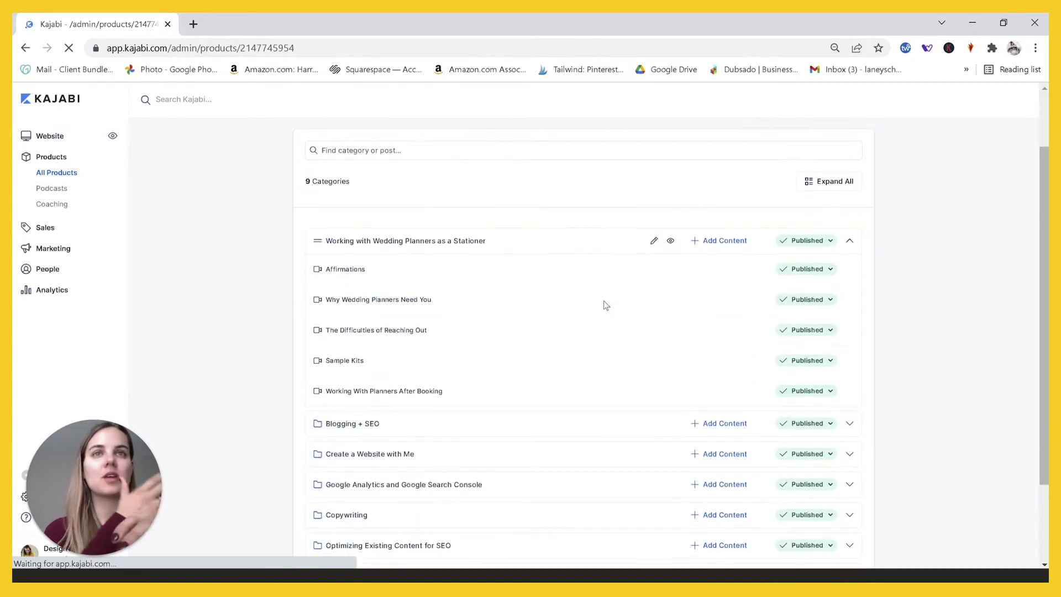
{"action": "left_click", "coordinate": [849, 241]}
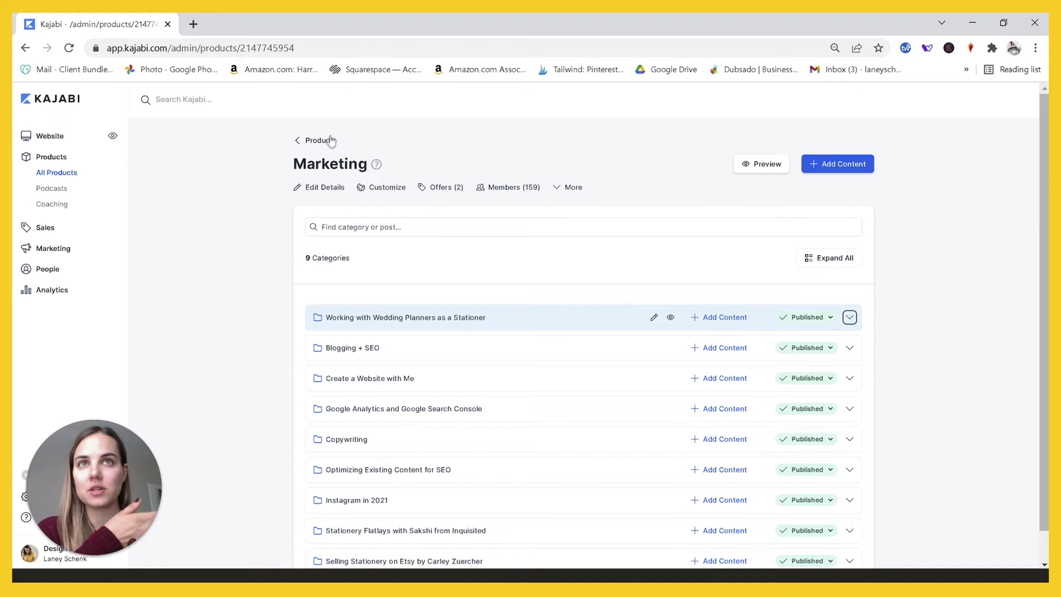
{"action": "left_click", "coordinate": [323, 141]}
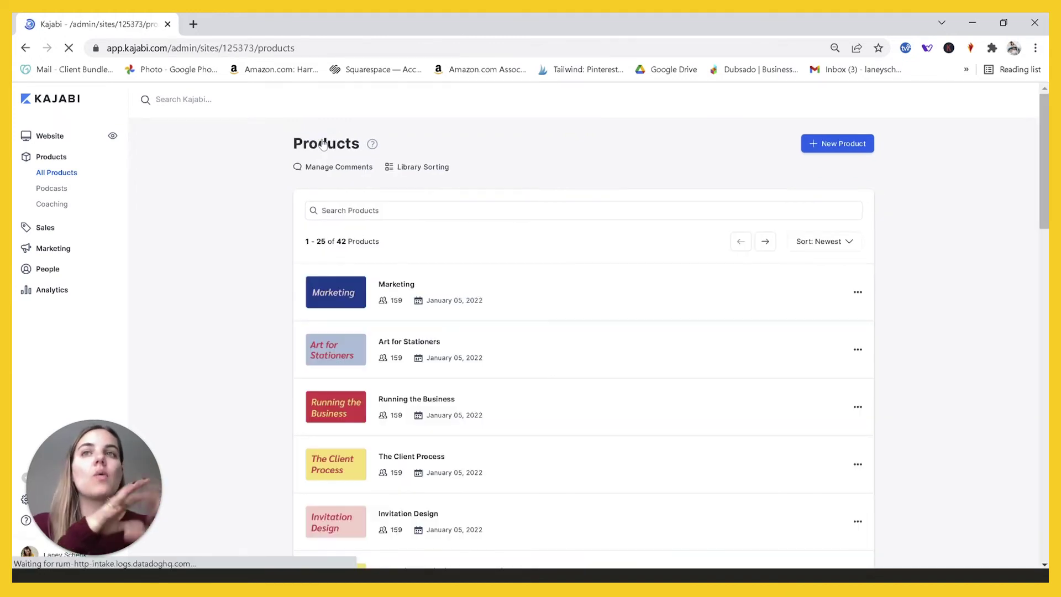
- Go through Email Campaigns and Automations to the Offers page showing $10,174 net revenue over 30 days
{"action": "scroll", "coordinate": [201, 253], "scroll_direction": "down", "scroll_amount": 1}
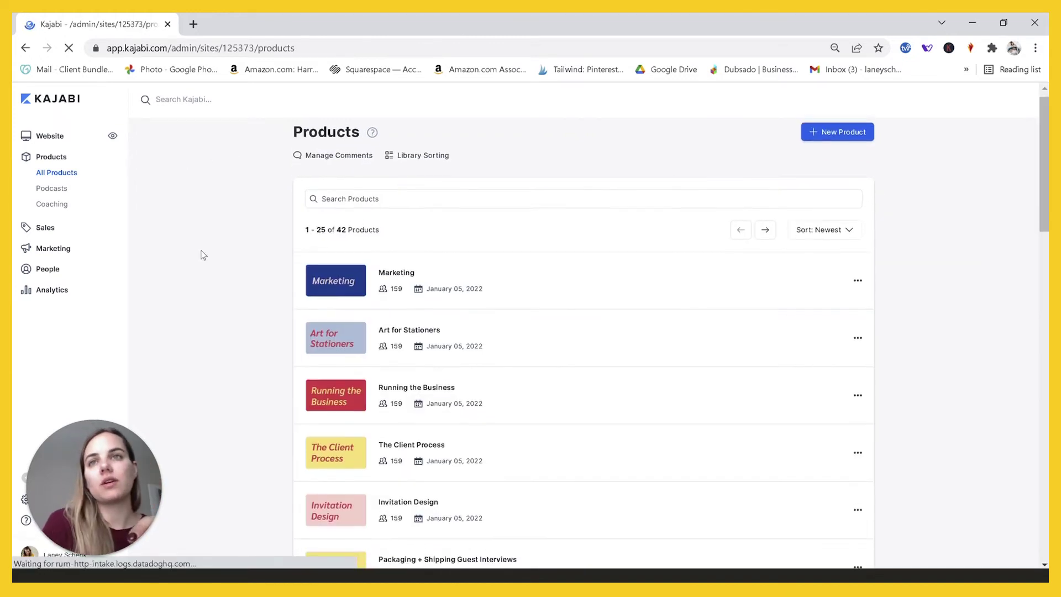
{"action": "left_click", "coordinate": [62, 252]}
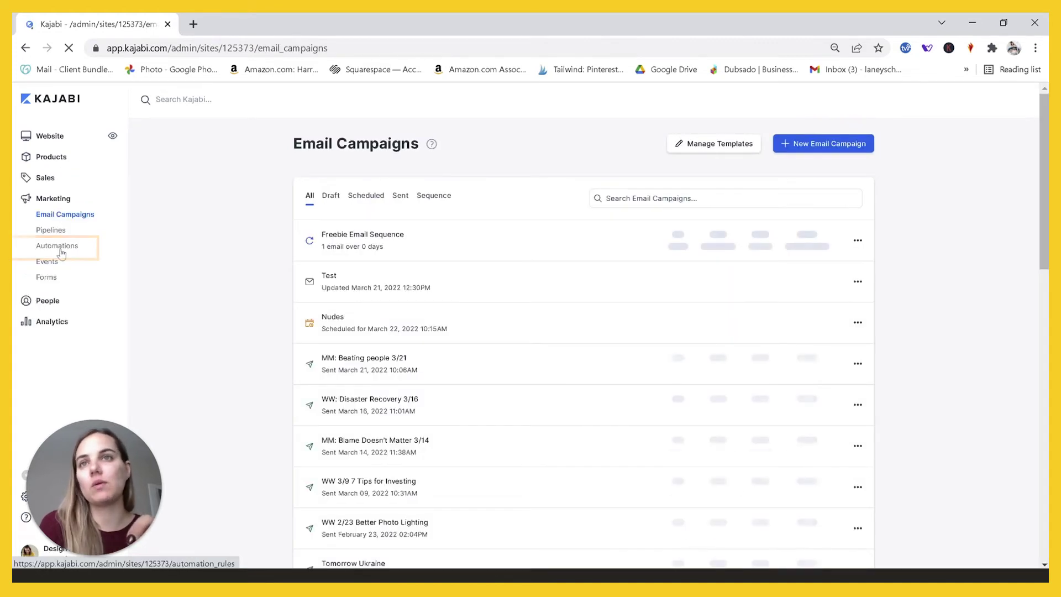
{"action": "left_click", "coordinate": [57, 245]}
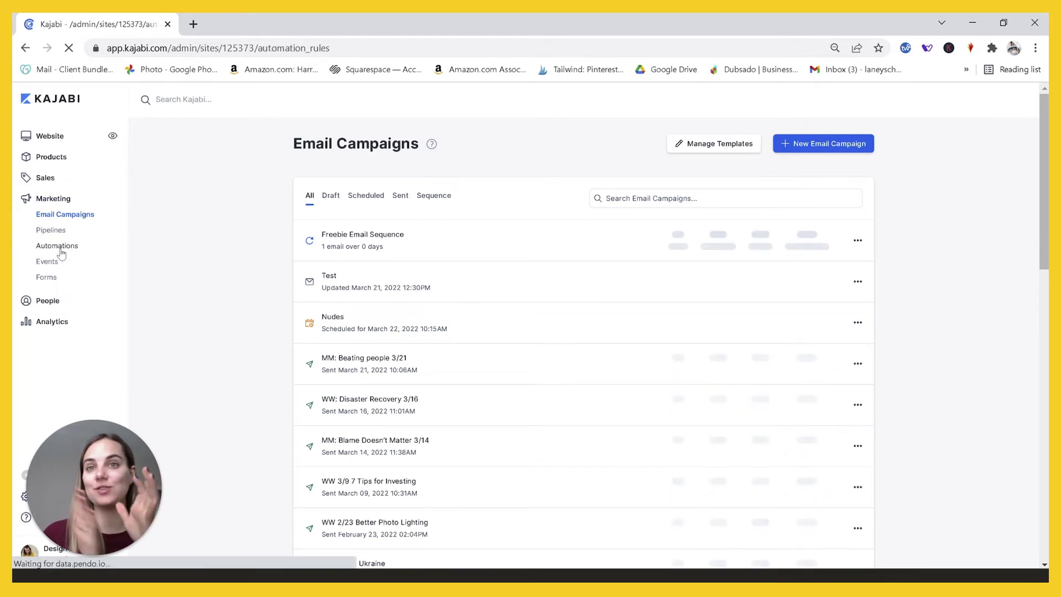
{"action": "left_click", "coordinate": [45, 177]}
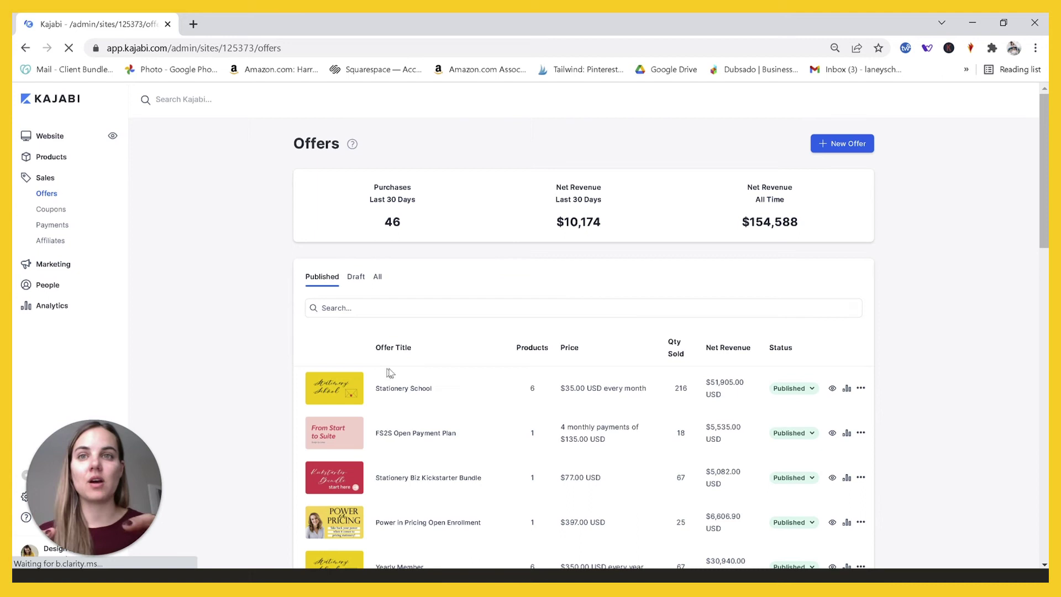
- Open the Stationery School offer and review its six bundled products priced at $35.00 USD monthly
{"action": "left_click", "coordinate": [411, 393]}
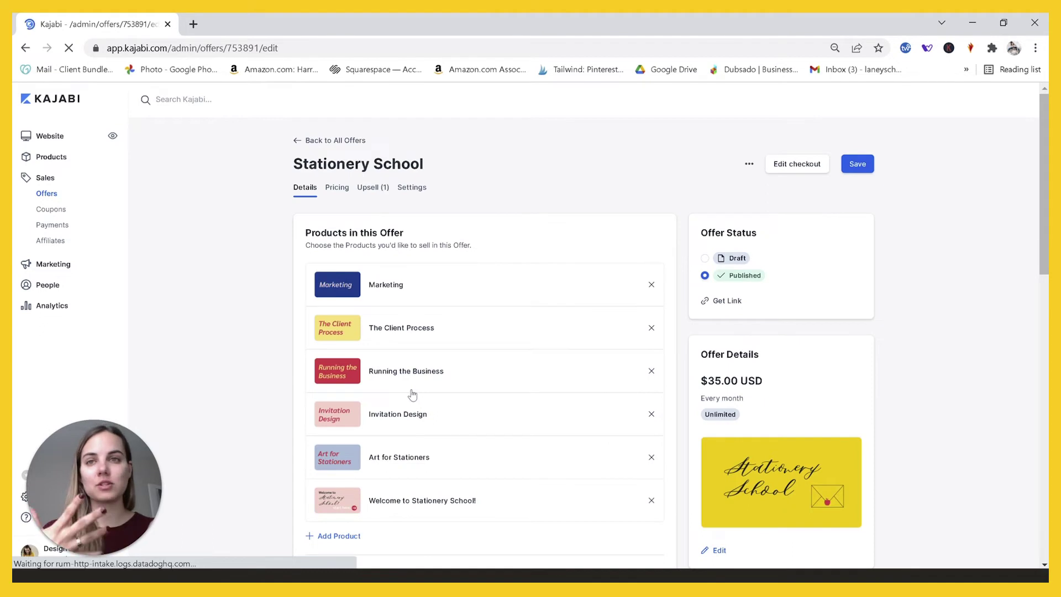
{"action": "scroll", "coordinate": [412, 393], "scroll_direction": "down", "scroll_amount": 1}
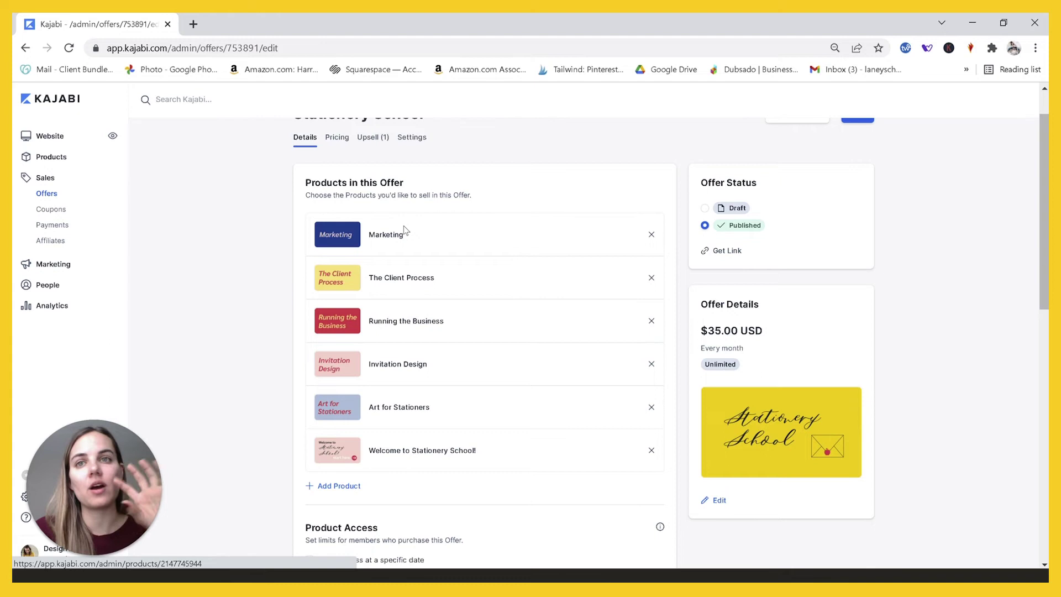
{"action": "scroll", "coordinate": [403, 226], "scroll_direction": "up", "scroll_amount": 1}
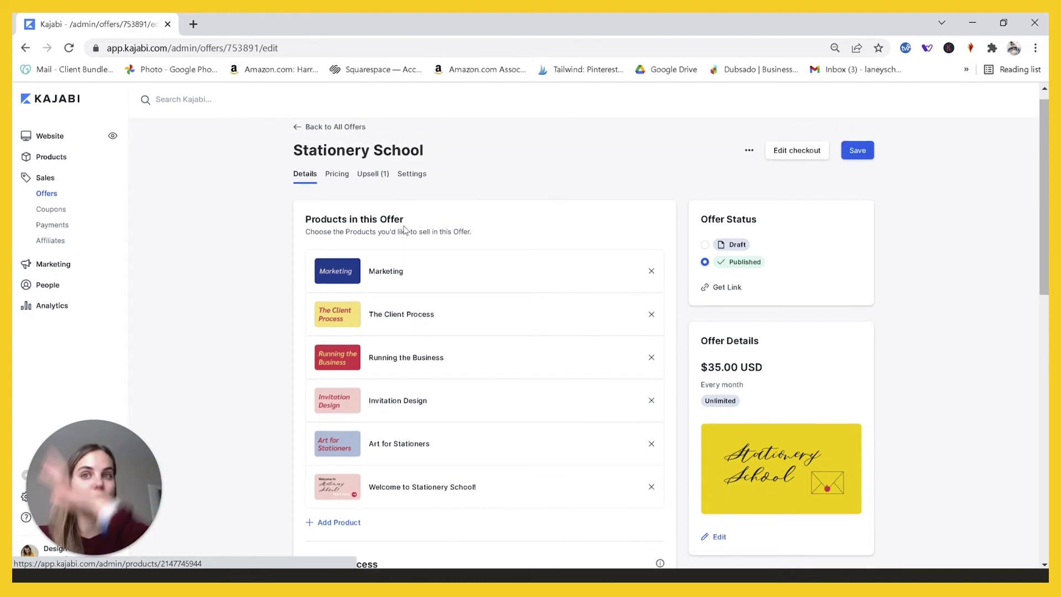
{"action": "scroll", "coordinate": [227, 363], "scroll_direction": "down", "scroll_amount": 1}
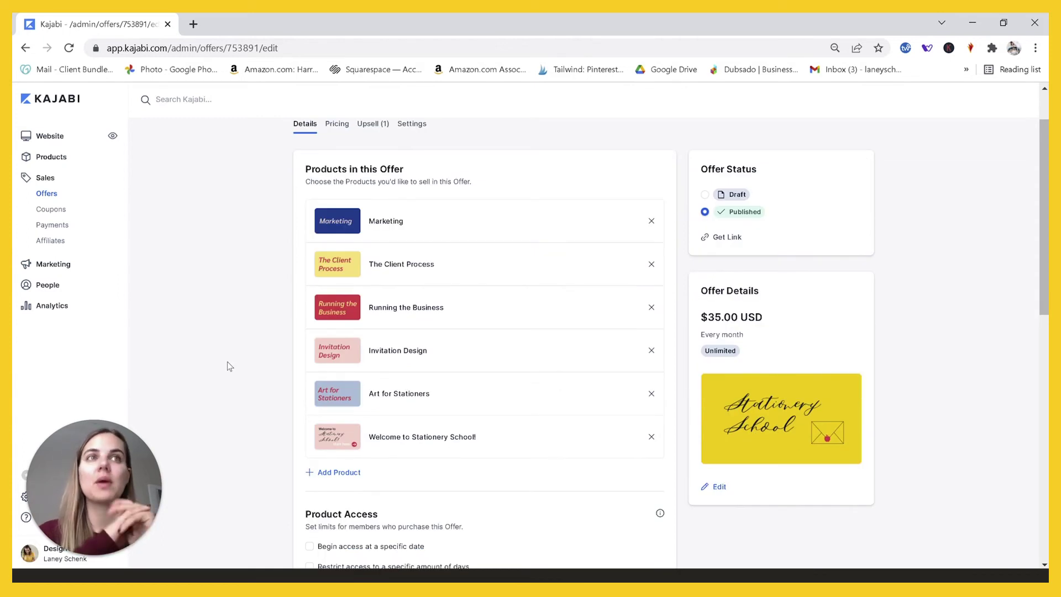
{"action": "scroll", "coordinate": [228, 361], "scroll_direction": "up", "scroll_amount": 1}
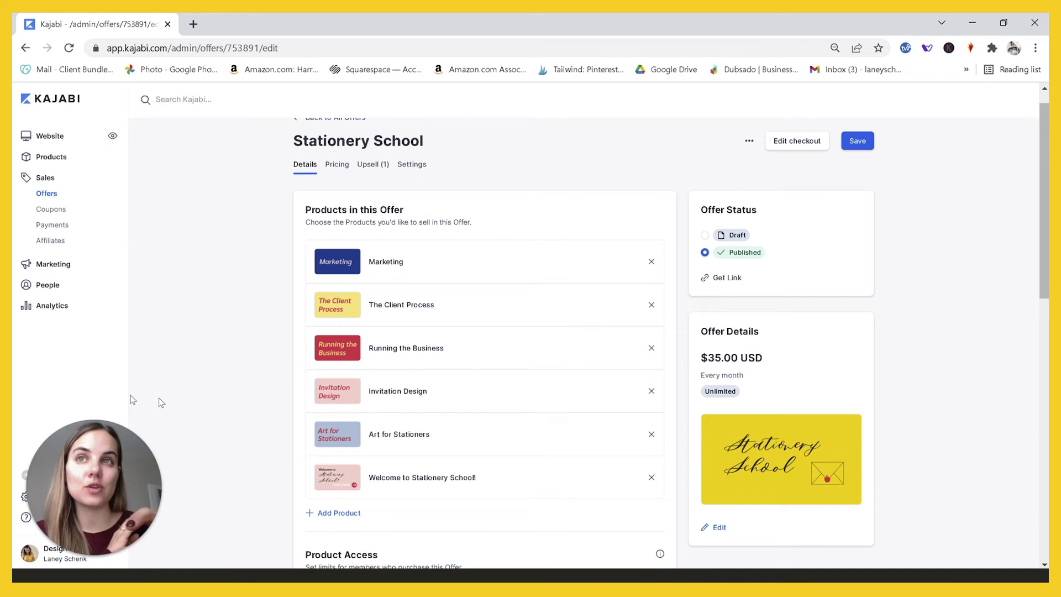
- Start a new Email Broadcast campaign from the Email Campaigns list
{"action": "left_click", "coordinate": [51, 264]}
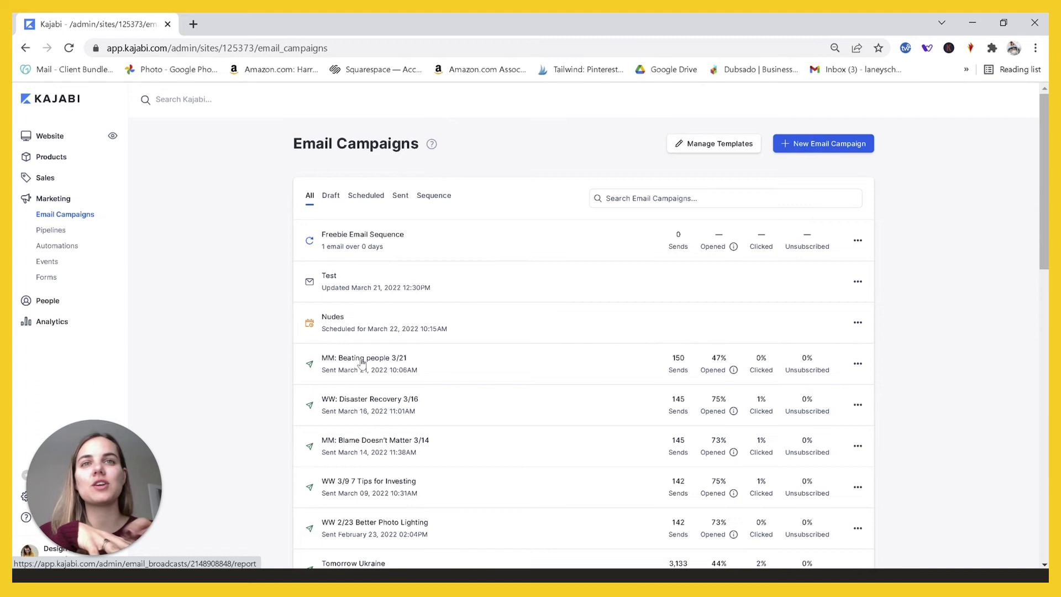
{"action": "left_click", "coordinate": [826, 144]}
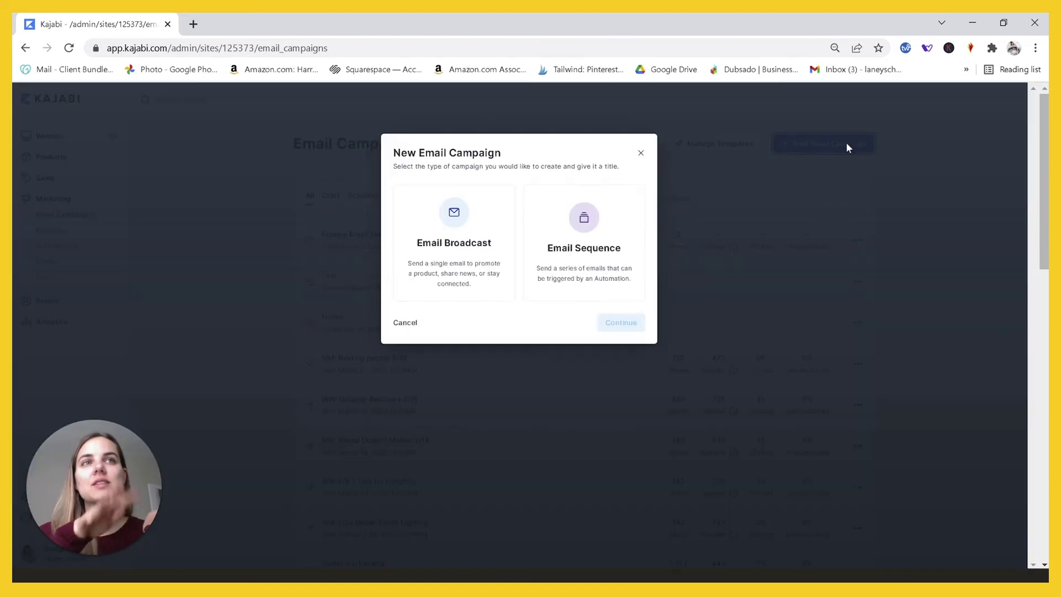
{"action": "left_click", "coordinate": [452, 237]}
{"action": "left_click", "coordinate": [618, 326]}
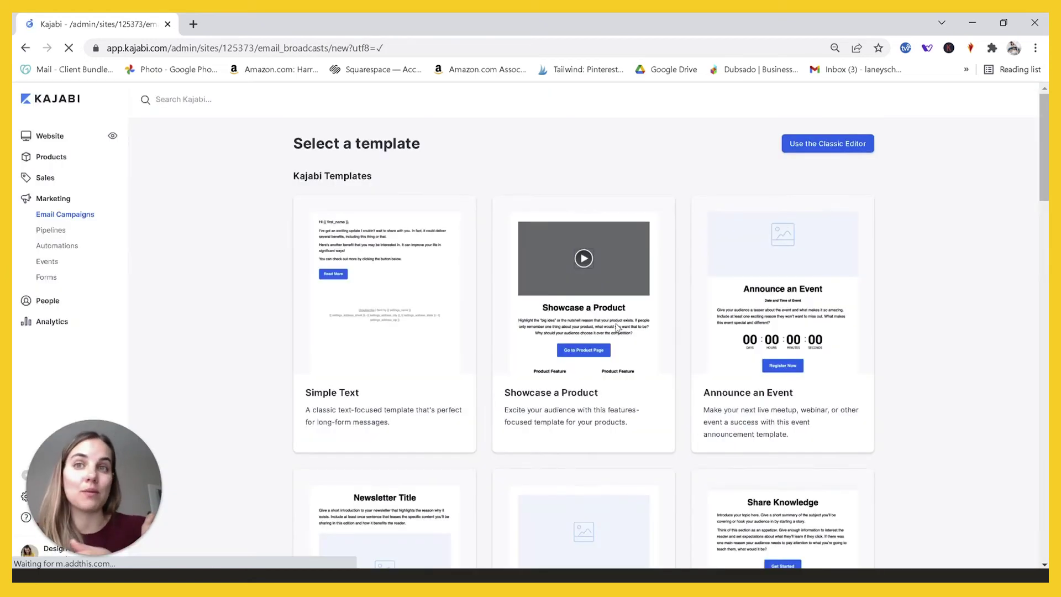
- Choose the classic editor and create the broadcast titled 'Test2'
{"action": "left_click", "coordinate": [840, 149]}
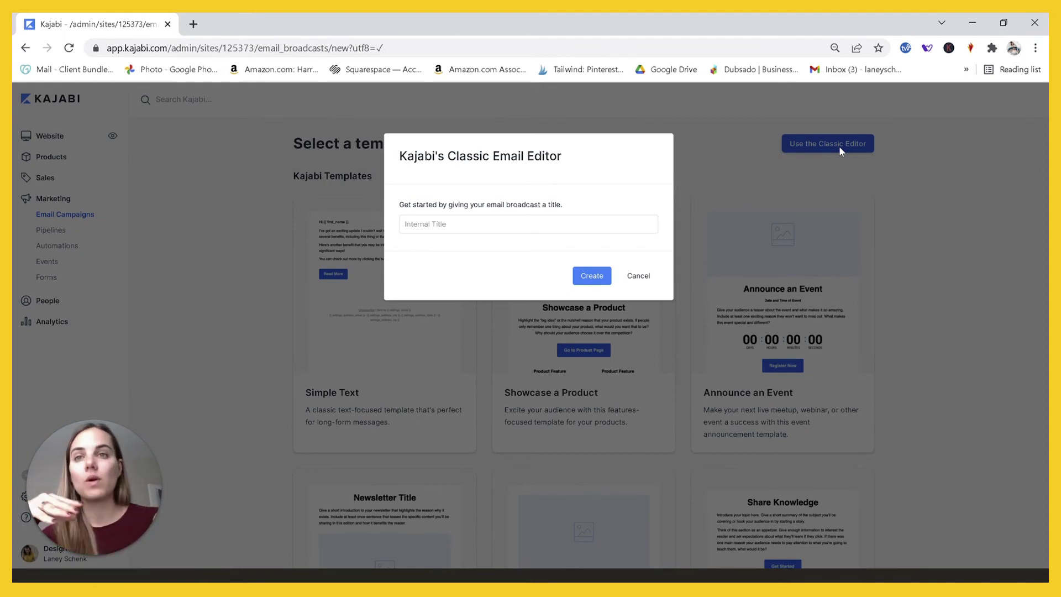
{"action": "left_click", "coordinate": [610, 224]}
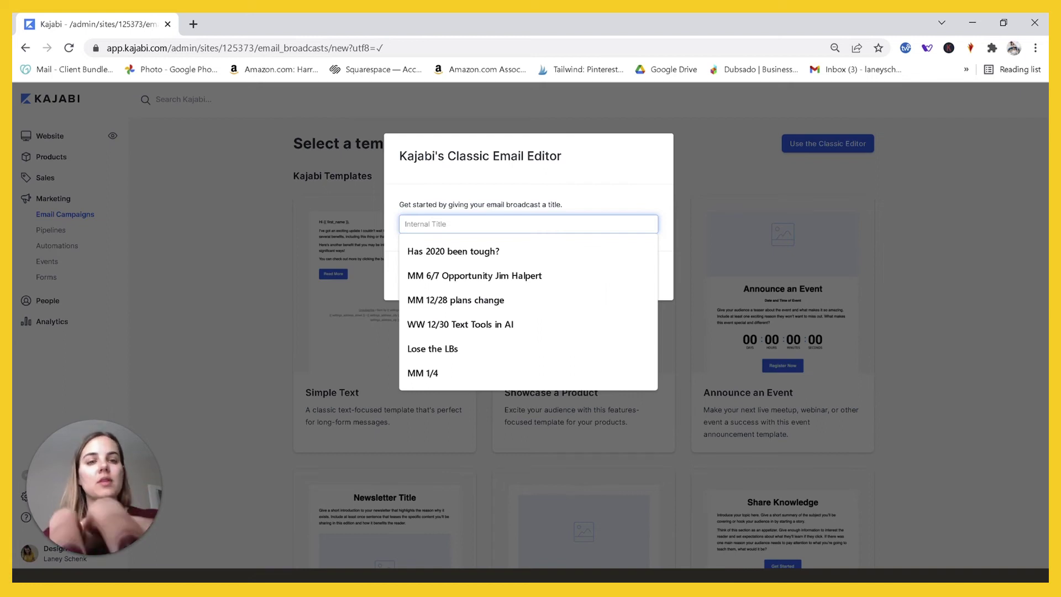
{"action": "type", "text": "Test2"}
{"action": "left_click", "coordinate": [581, 284]}
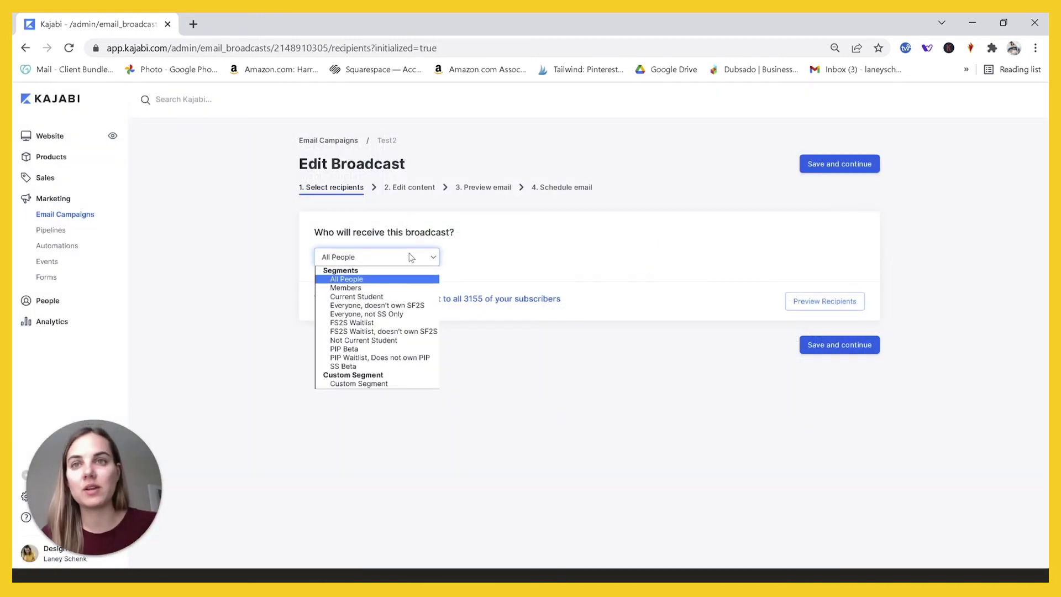
- Address Test2 only to the 150-subscriber Current Student segment, then go to the Products list
{"action": "left_click", "coordinate": [364, 297]}
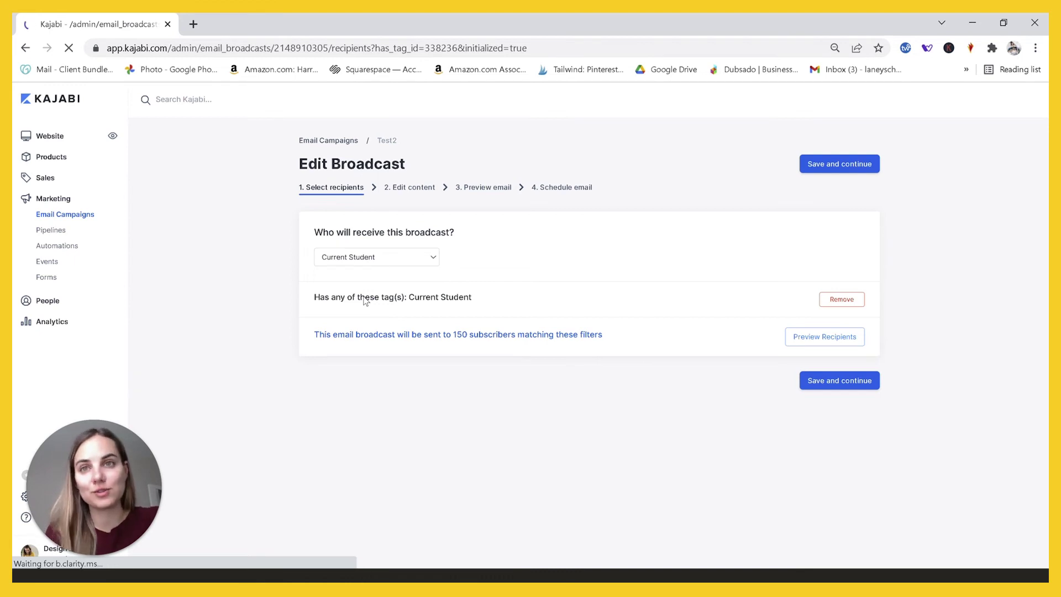
{"action": "left_click", "coordinate": [62, 159]}
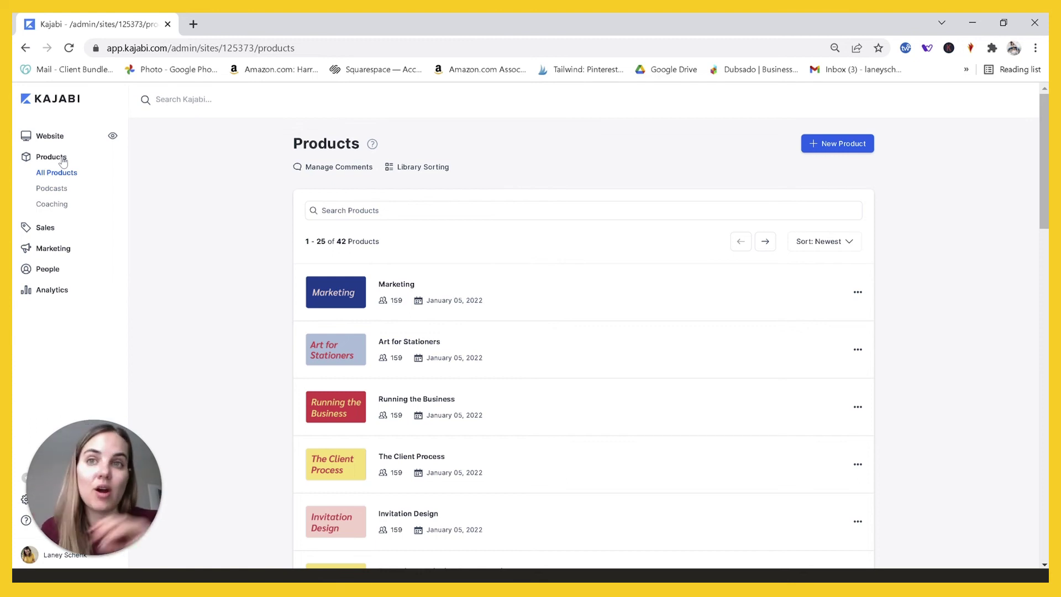
- Find and open the Yearly Member offer, priced at $350.00 USD per year
{"action": "left_click", "coordinate": [53, 231]}
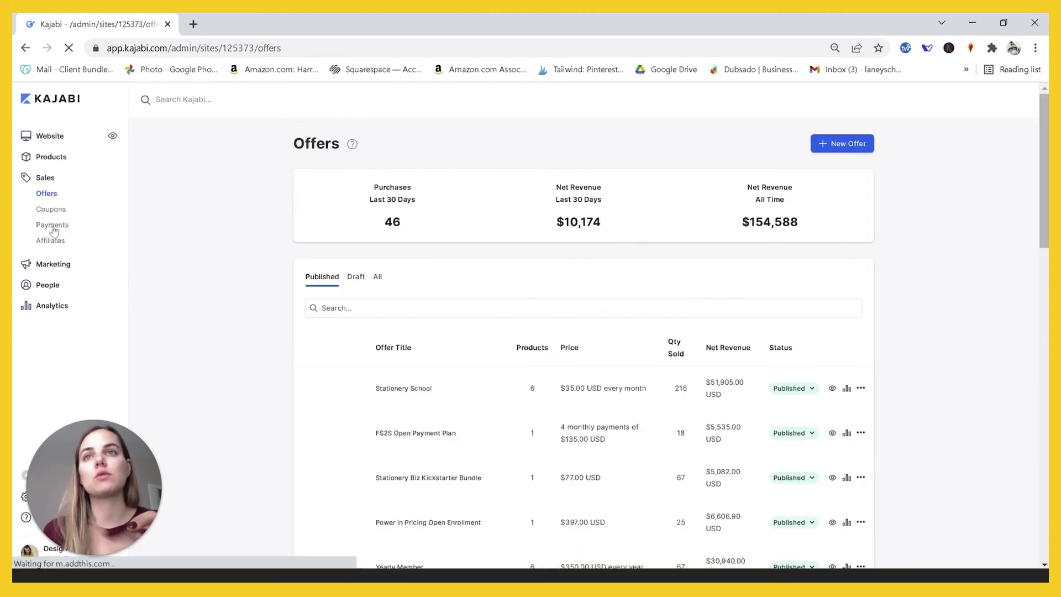
{"action": "scroll", "coordinate": [241, 361], "scroll_direction": "down", "scroll_amount": 2}
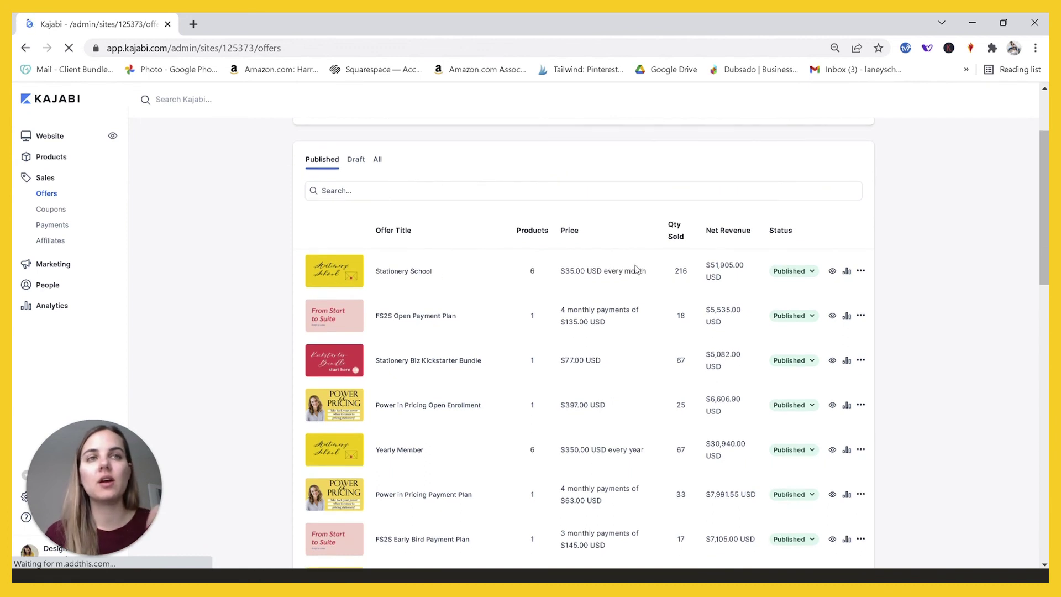
{"action": "scroll", "coordinate": [572, 277], "scroll_direction": "down", "scroll_amount": 2}
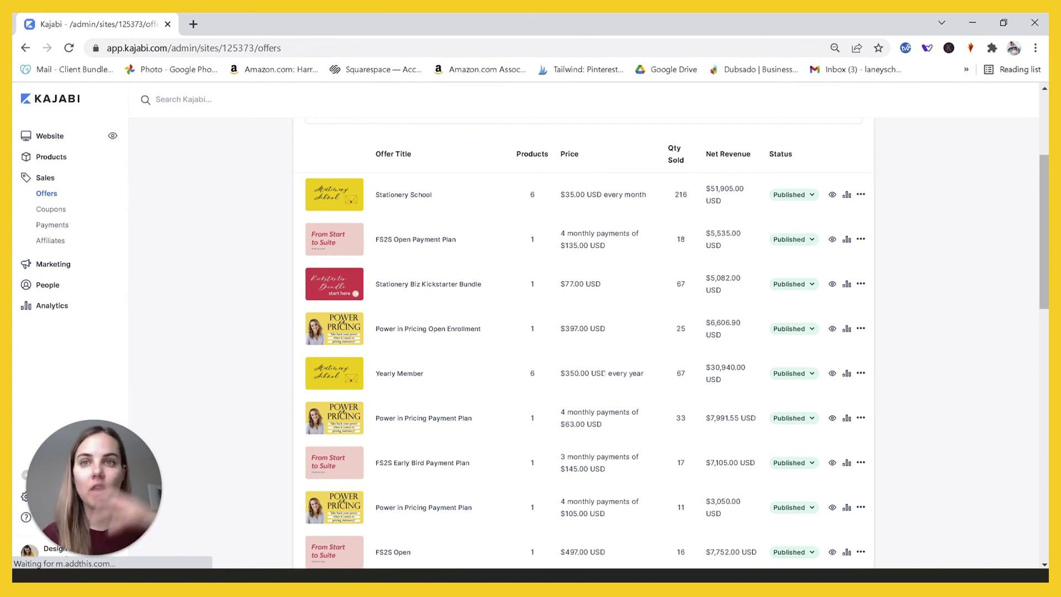
{"action": "left_click", "coordinate": [406, 379]}
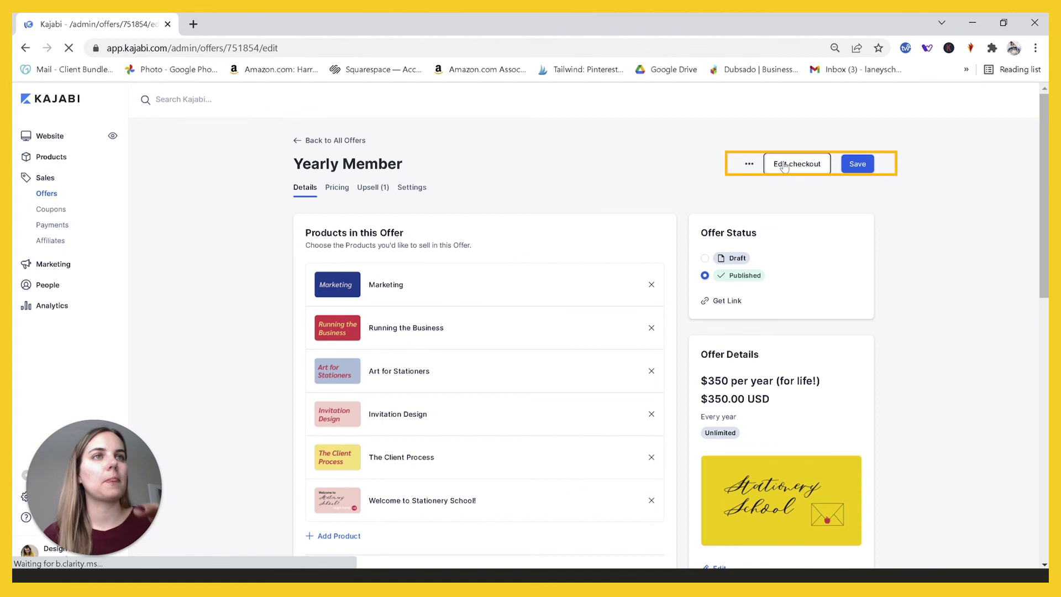
- Open the Yearly Member checkout editor and review the $77 Kickstarter Bundle order bump
{"action": "left_click", "coordinate": [784, 166]}
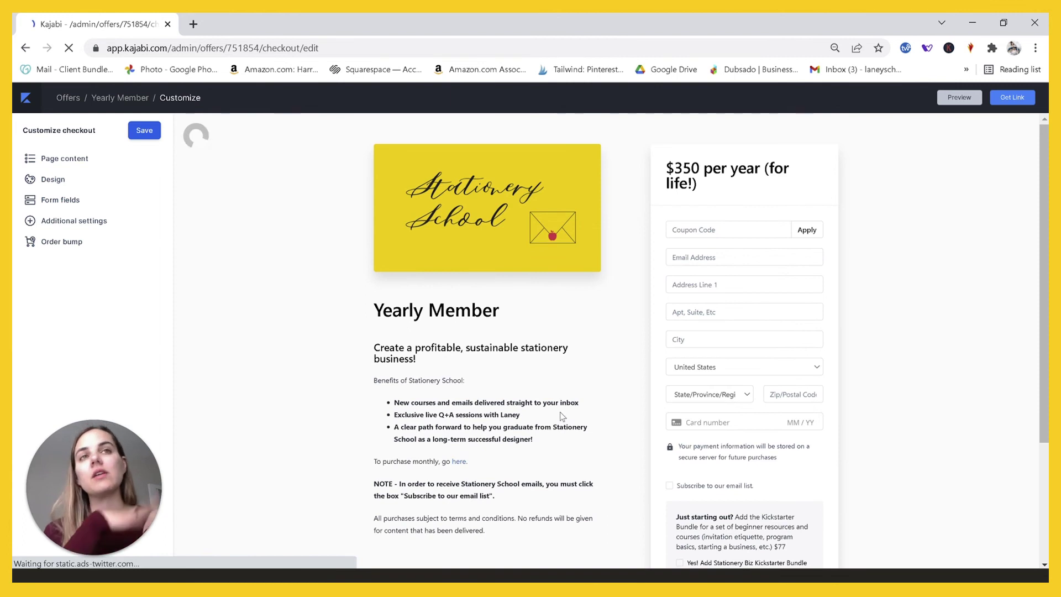
{"action": "scroll", "coordinate": [559, 412], "scroll_direction": "down", "scroll_amount": 1}
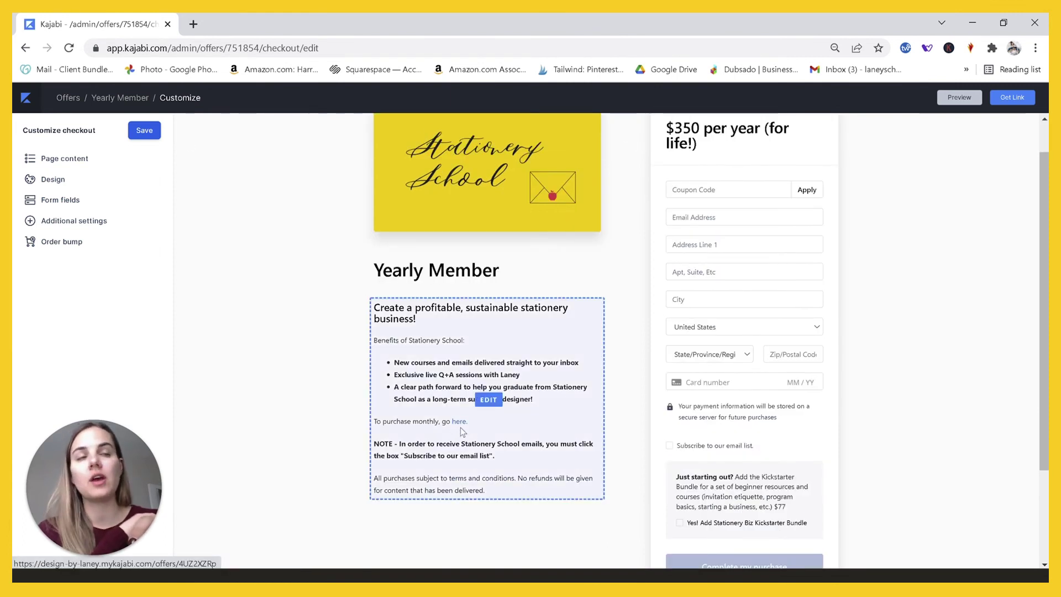
{"action": "scroll", "coordinate": [462, 430], "scroll_direction": "up", "scroll_amount": 1}
{"action": "scroll", "coordinate": [462, 431], "scroll_direction": "down", "scroll_amount": 4}
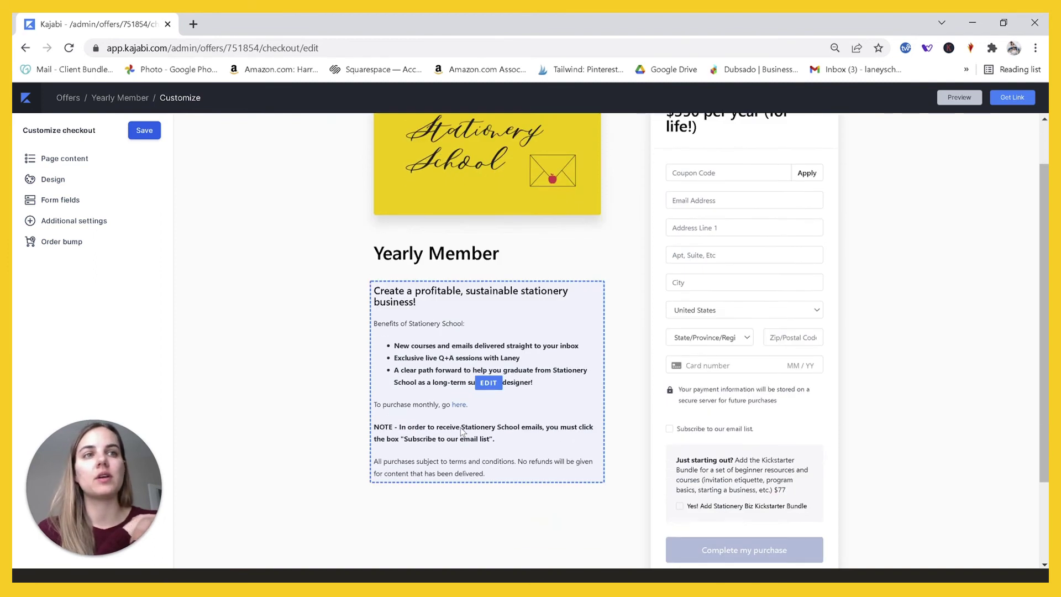
{"action": "scroll", "coordinate": [462, 432], "scroll_direction": "up", "scroll_amount": 2}
{"action": "scroll", "coordinate": [461, 429], "scroll_direction": "down", "scroll_amount": 1}
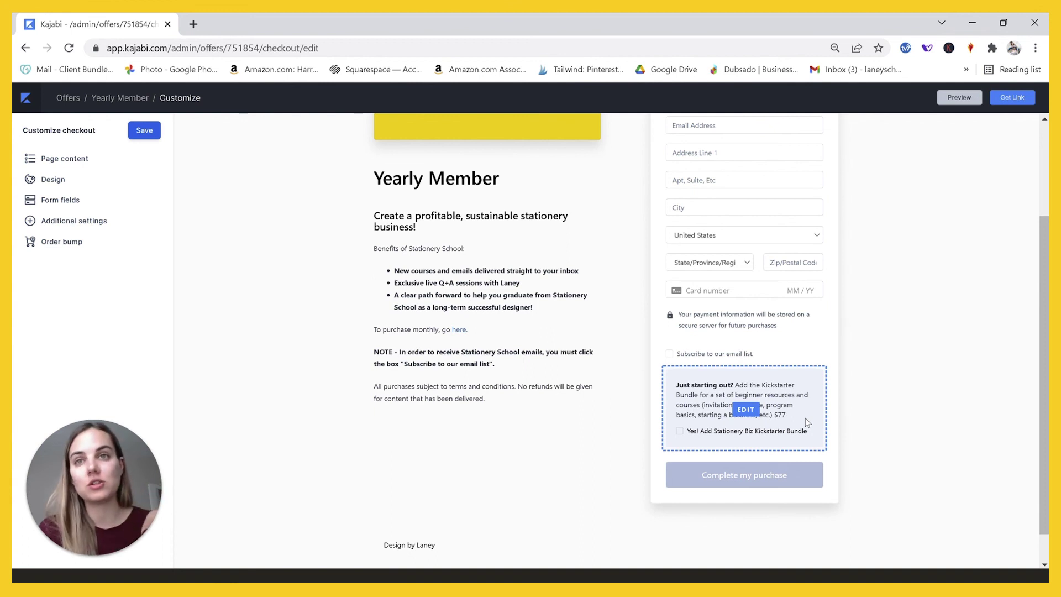
{"action": "scroll", "coordinate": [804, 422], "scroll_direction": "up", "scroll_amount": 3}
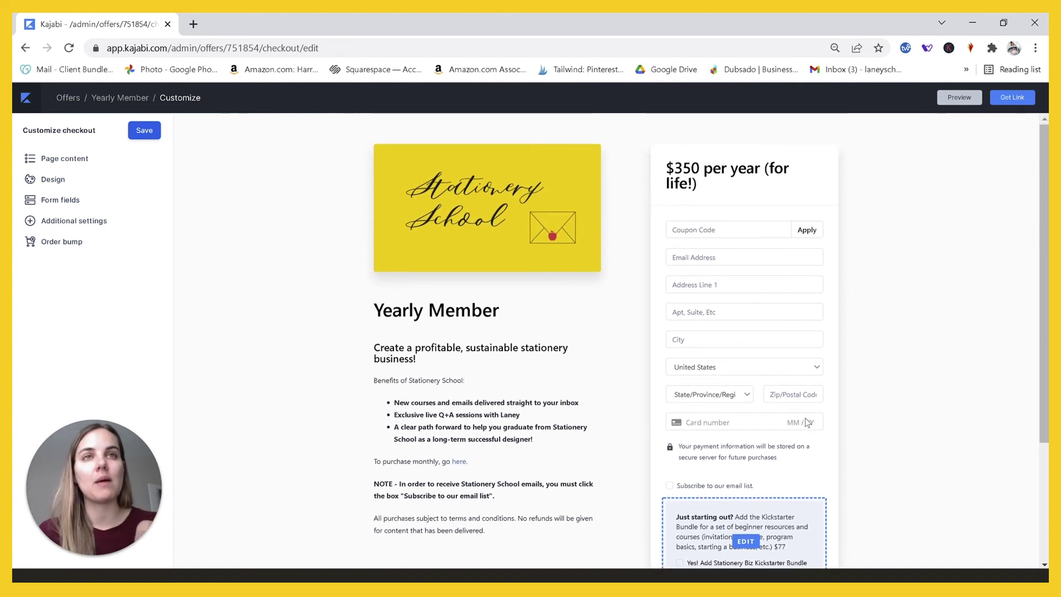